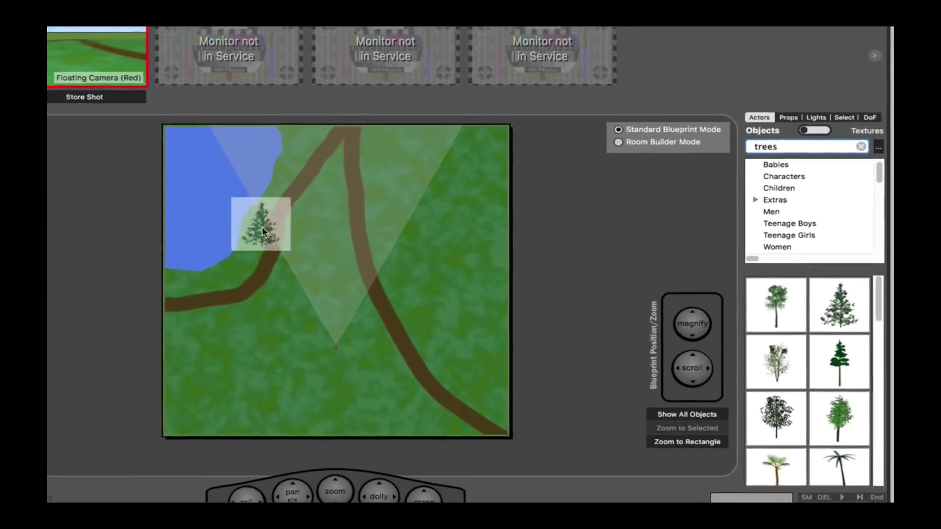
# Place a tree at the lake's edge and drop a white poodle into the park
pyautogui.moveTo(262, 231)
pyautogui.mouseDown()
pyautogui.moveTo(235, 200)
pyautogui.moveTo(256, 145)
pyautogui.moveTo(226, 214)
pyautogui.mouseUp()
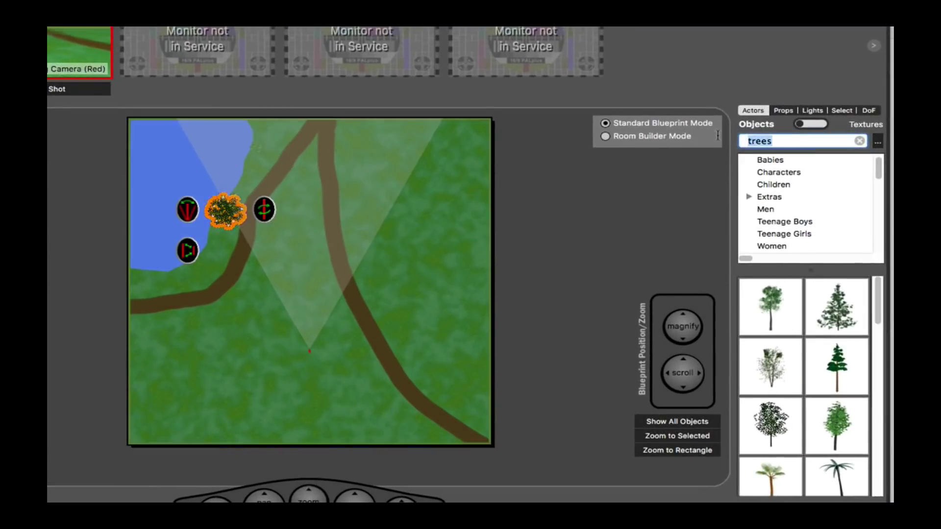
pyautogui.write('boy')
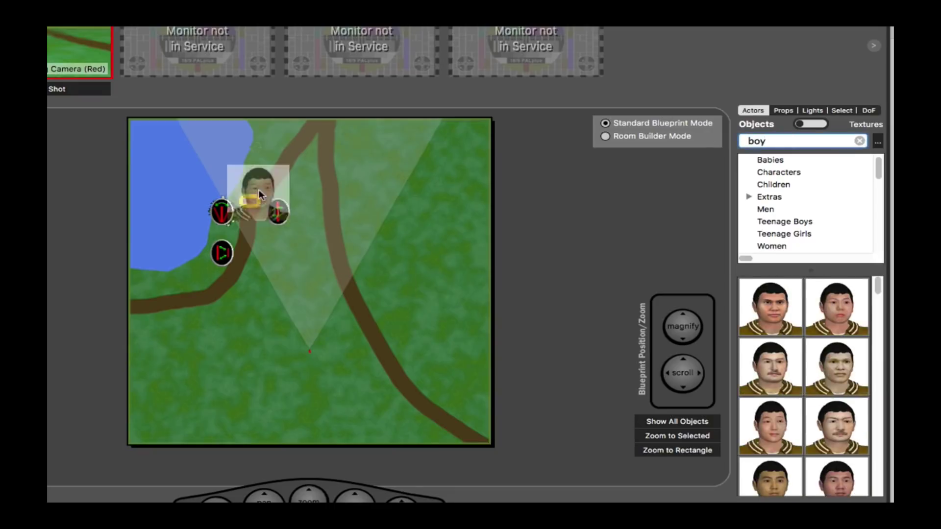
pyautogui.hotkey('ctrl', 'a')
pyautogui.write('dog')
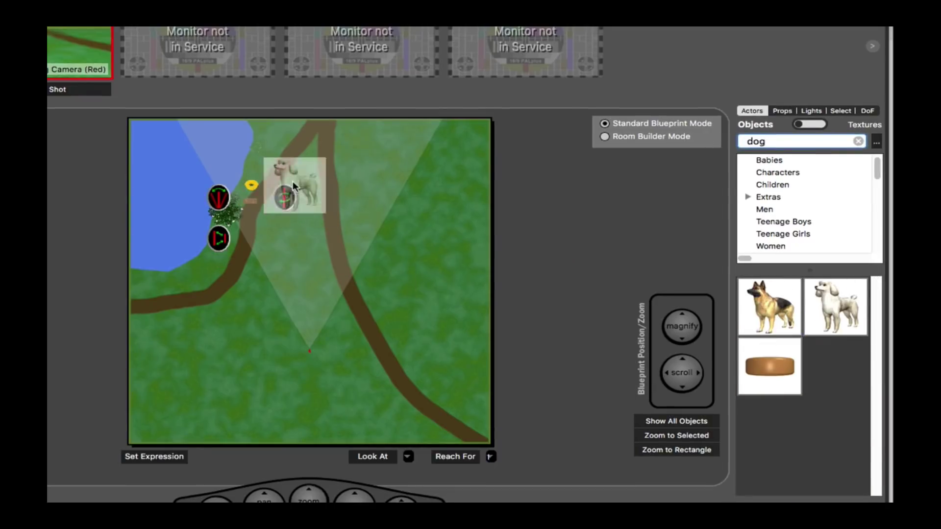
pyautogui.moveTo(836, 310)
pyautogui.mouseDown()
pyautogui.moveTo(310, 355)
pyautogui.moveTo(281, 246)
pyautogui.mouseUp()
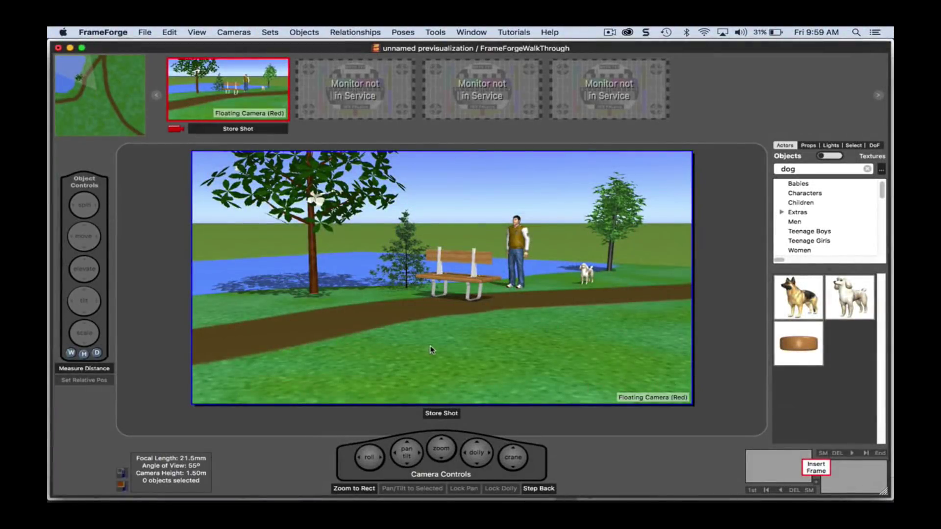
# Slide the bench left, bring the boy and poodle forward, and move the right tree behind
pyautogui.moveTo(466, 282); pyautogui.dragTo(386, 283)
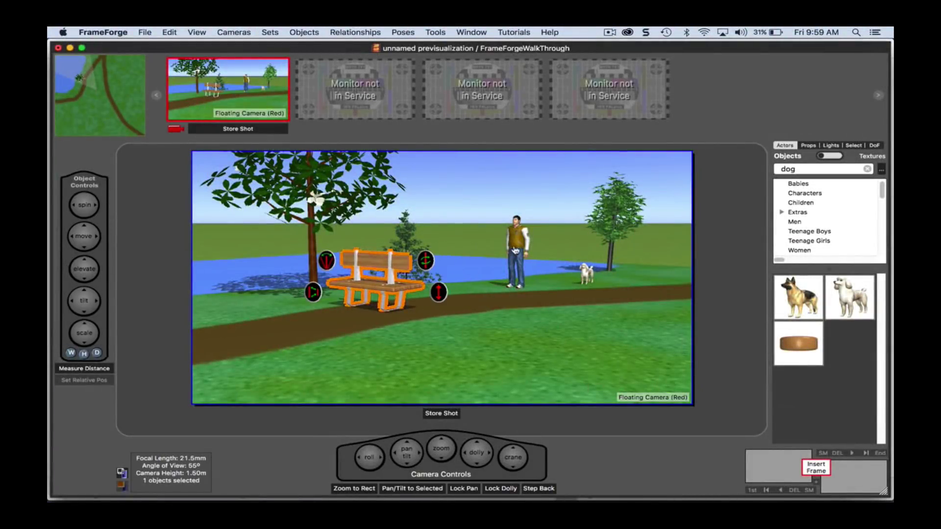
pyautogui.click(478, 260)
pyautogui.moveTo(478, 260); pyautogui.dragTo(481, 291)
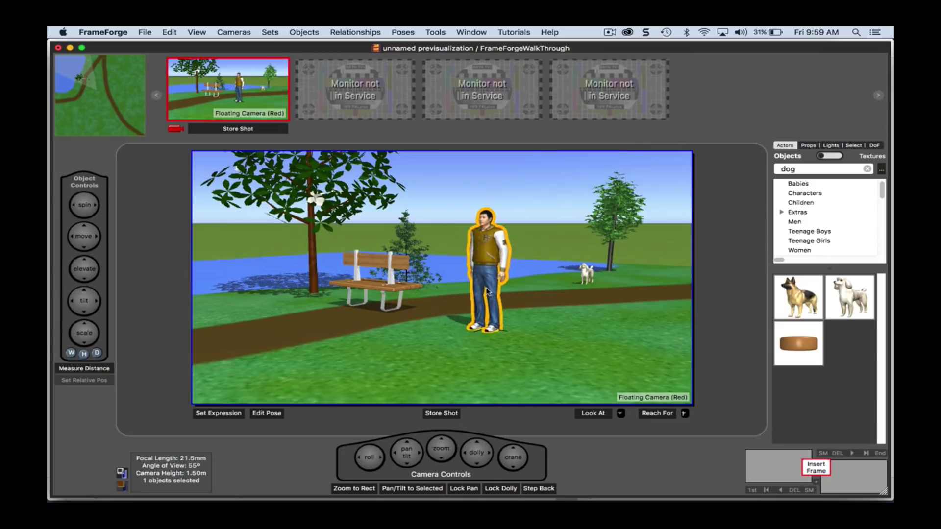
pyautogui.moveTo(586, 279); pyautogui.dragTo(566, 330)
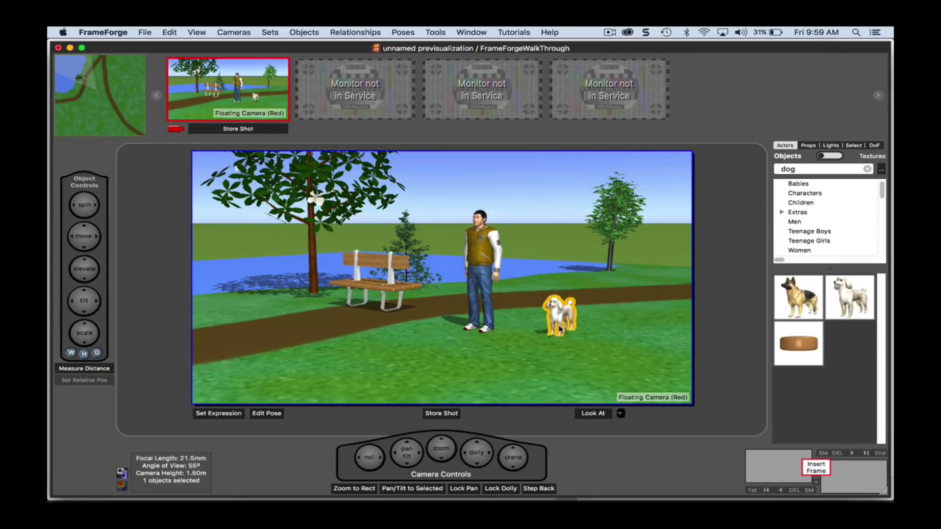
pyautogui.moveTo(610, 239); pyautogui.dragTo(536, 239)
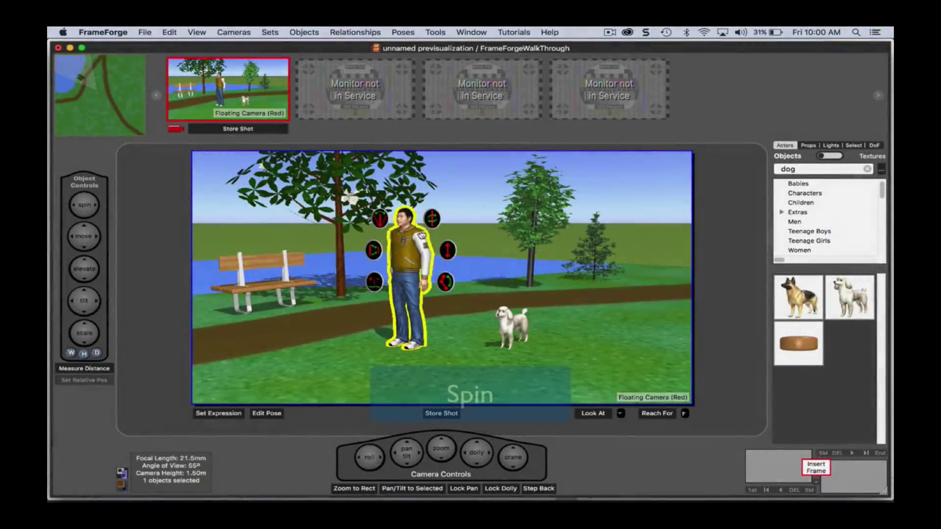
# Spin, elevate, tilt and slightly shrink the boy so he faces sideways
pyautogui.moveTo(432, 218); pyautogui.dragTo(456, 224)
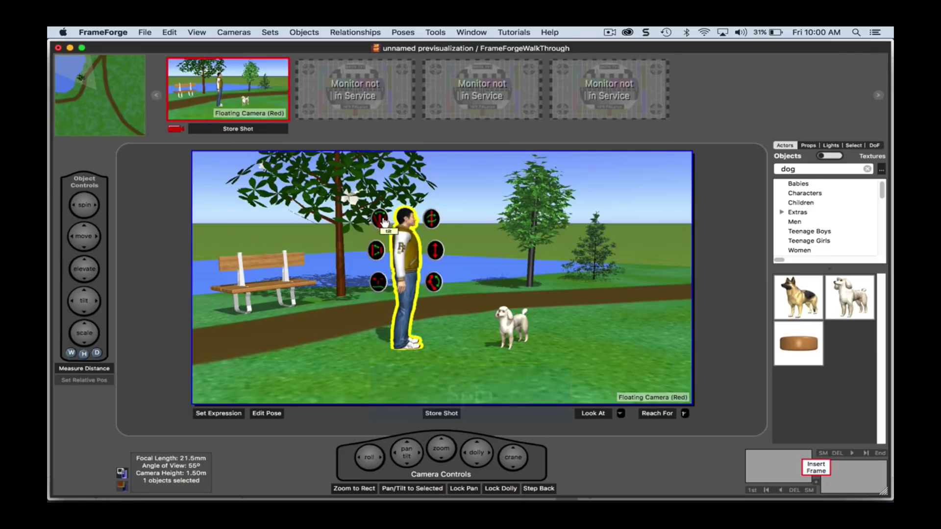
pyautogui.moveTo(437, 254)
pyautogui.mouseDown()
pyautogui.moveTo(446, 211)
pyautogui.moveTo(444, 256)
pyautogui.mouseUp()
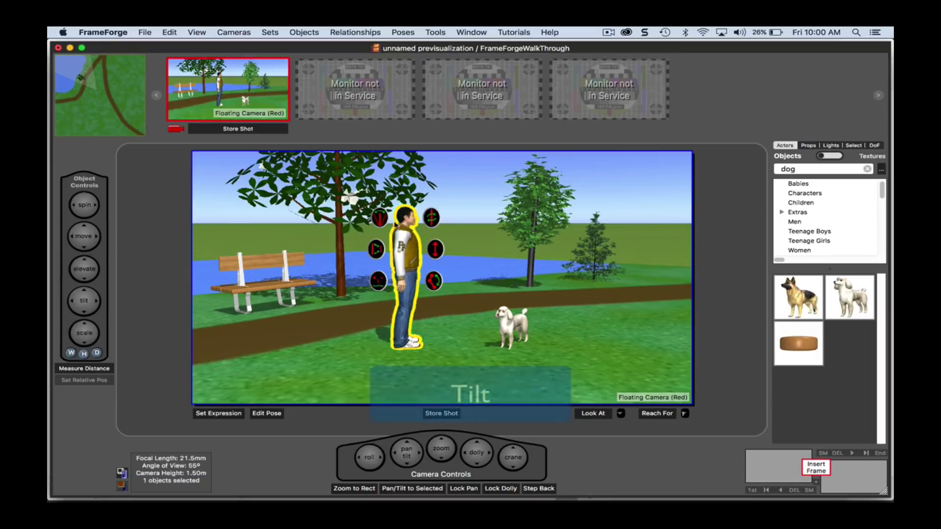
pyautogui.moveTo(381, 220); pyautogui.dragTo(381, 246)
pyautogui.moveTo(382, 211)
pyautogui.mouseDown()
pyautogui.moveTo(375, 259)
pyautogui.moveTo(385, 225)
pyautogui.mouseUp()
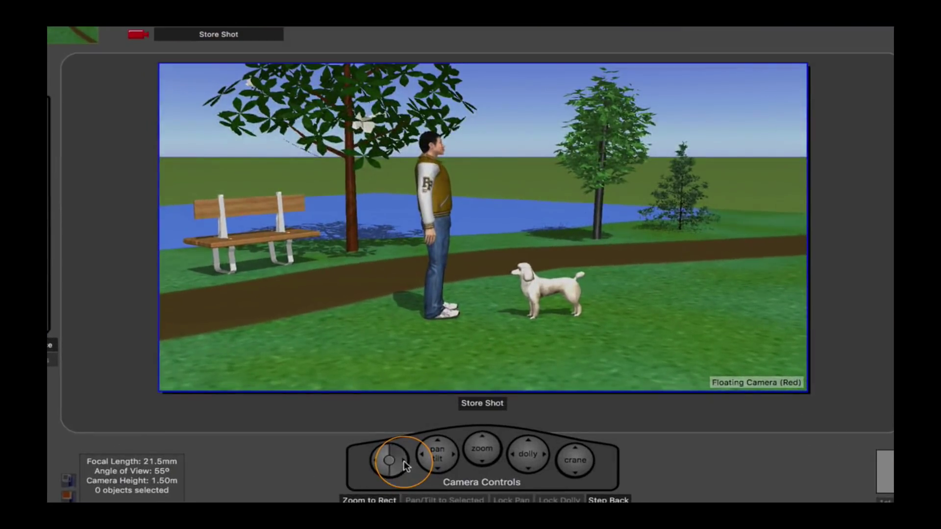
pyautogui.moveTo(404, 461)
pyautogui.mouseDown()
pyautogui.moveTo(482, 442)
pyautogui.moveTo(574, 458)
pyautogui.moveTo(574, 446)
pyautogui.mouseUp()
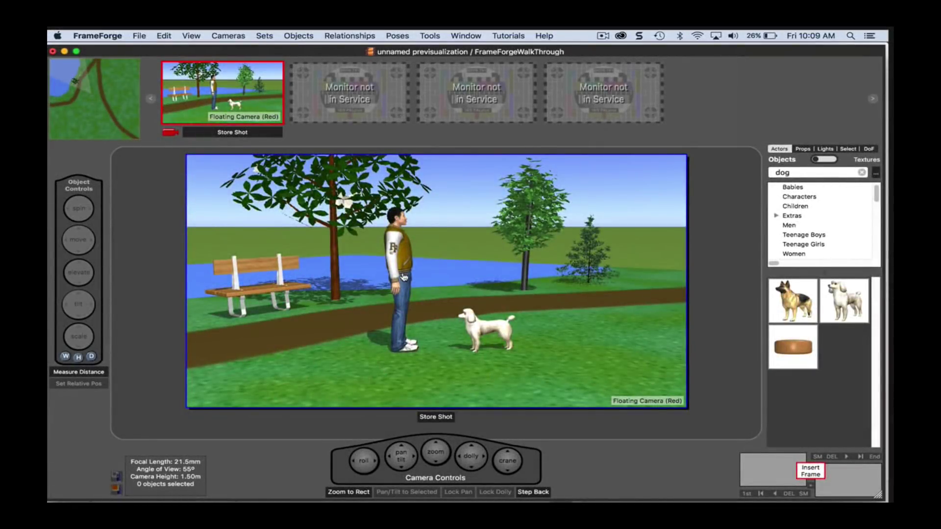
# Pose the boy kneeling with the Dog Treat pose
pyautogui.click(403, 277)
pyautogui.click(427, 280)
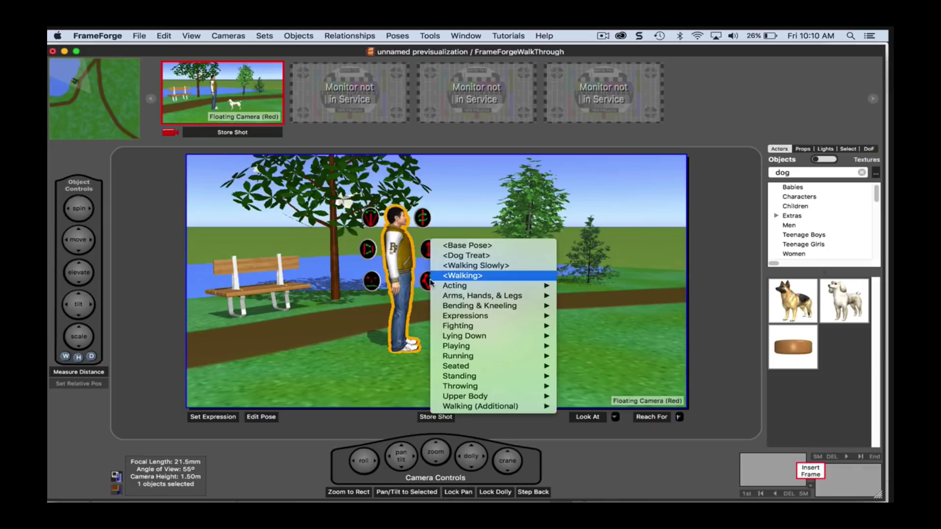
pyautogui.click(453, 256)
# Give the poodle the Begging pose, move it closer to the boy, and deselect
pyautogui.click(476, 326)
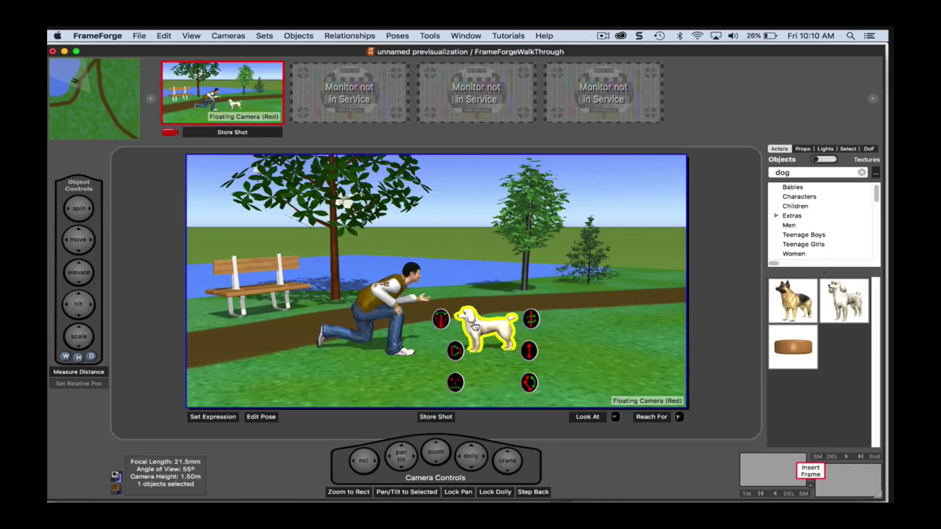
pyautogui.click(528, 383)
pyautogui.click(537, 398)
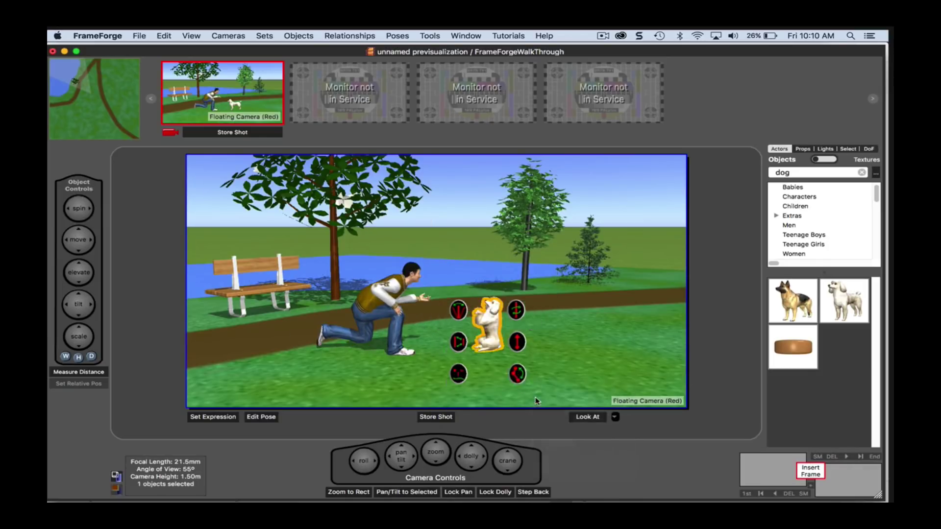
pyautogui.moveTo(490, 324); pyautogui.dragTo(481, 333)
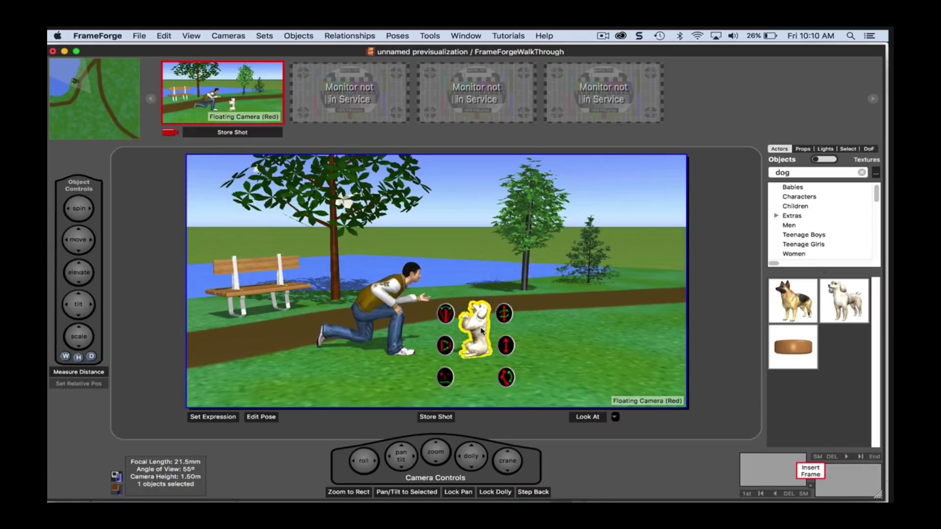
pyautogui.click(543, 337)
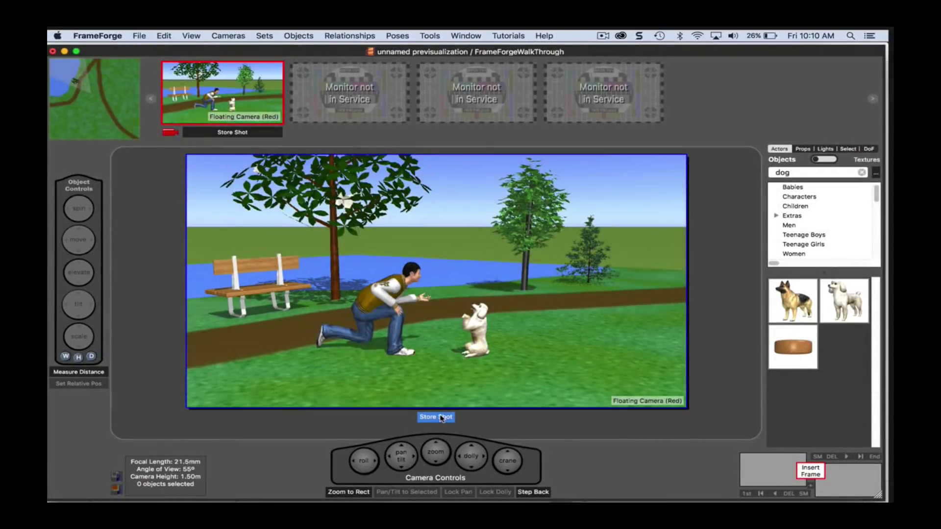
# Store the shot as an M.S. titled 'Dog begs for treat' with action details, and apply
pyautogui.click(441, 419)
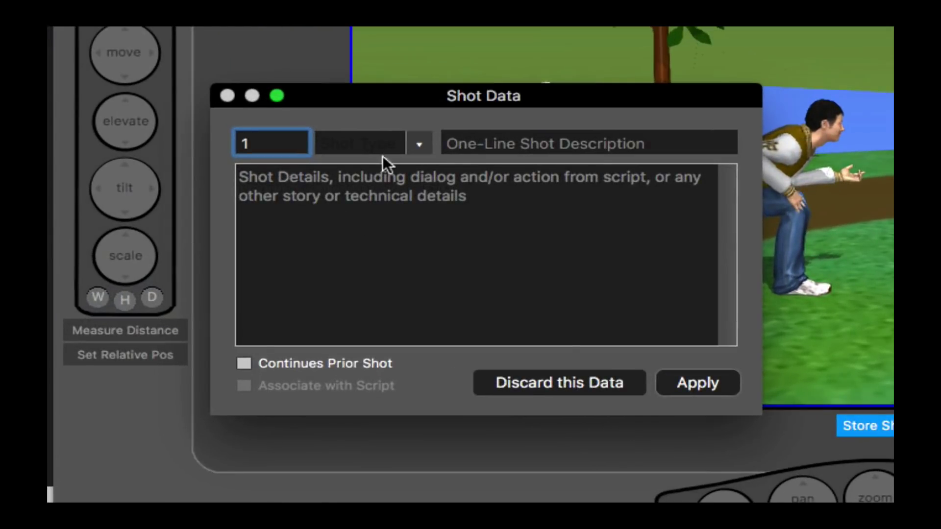
pyautogui.click(416, 143)
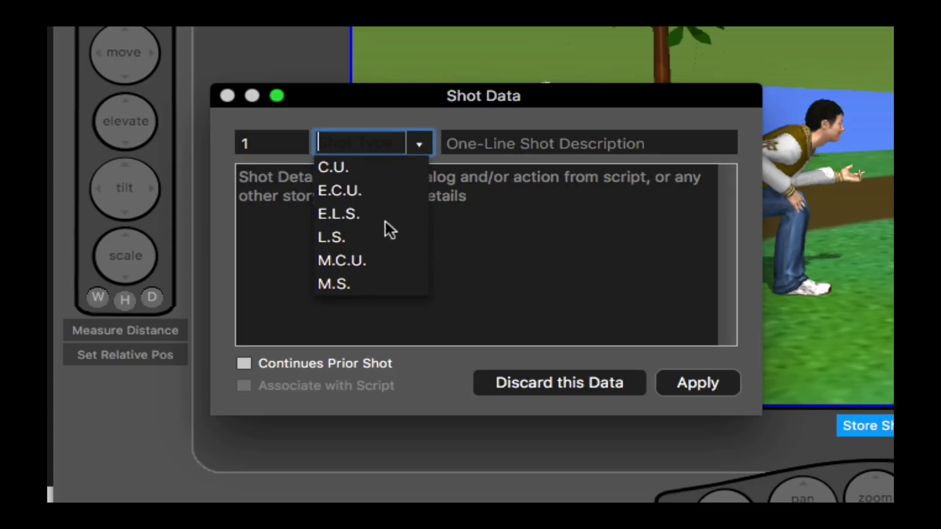
pyautogui.click(355, 285)
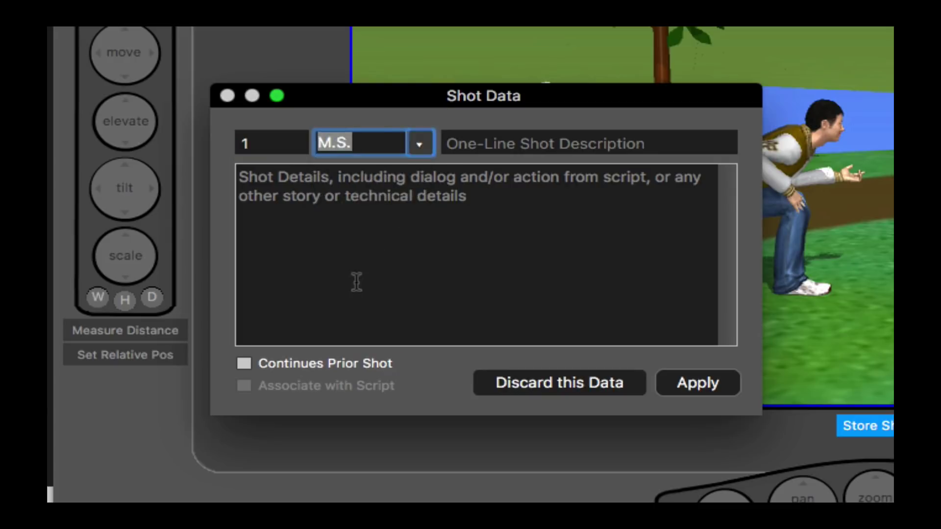
pyautogui.click(497, 135)
pyautogui.write('Dog begs for treat')
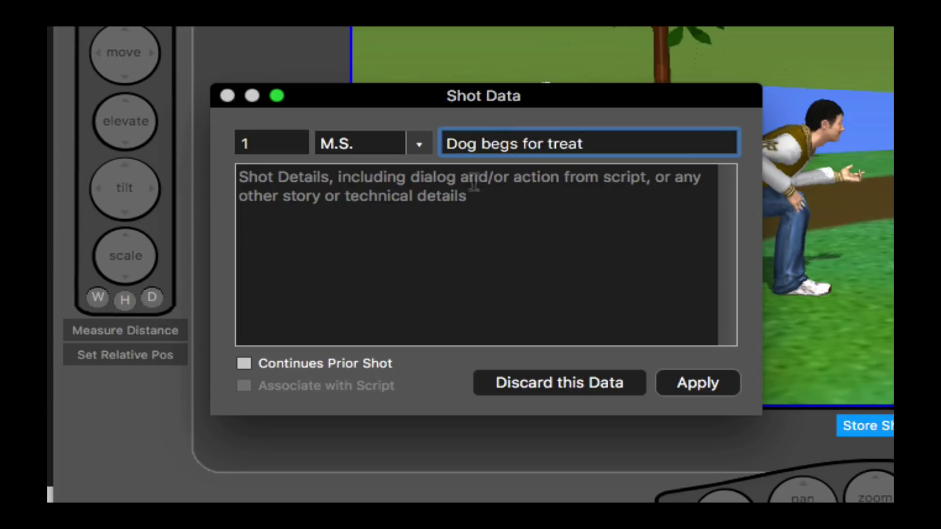
pyautogui.click(458, 211)
pyautogui.write('Dog begs the boy for a treat in the p')
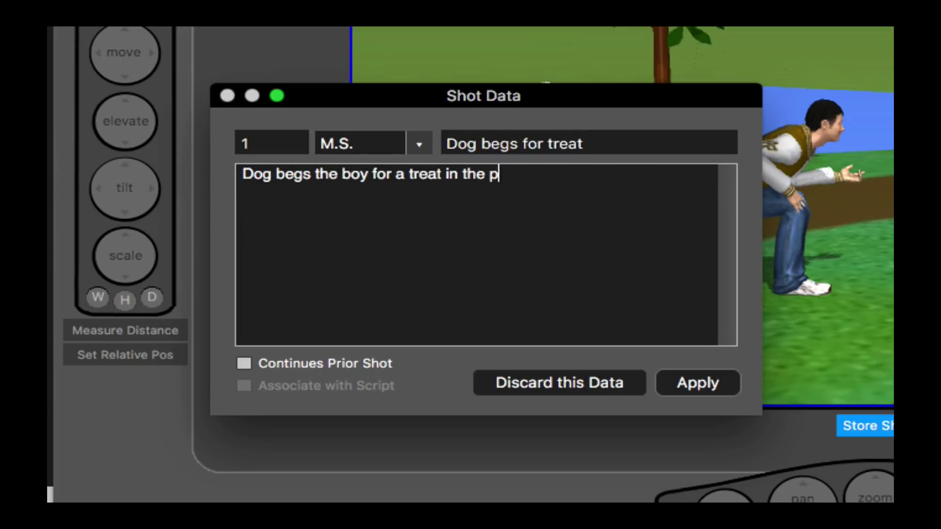
pyautogui.write('ark.')
pyautogui.click(678, 383)
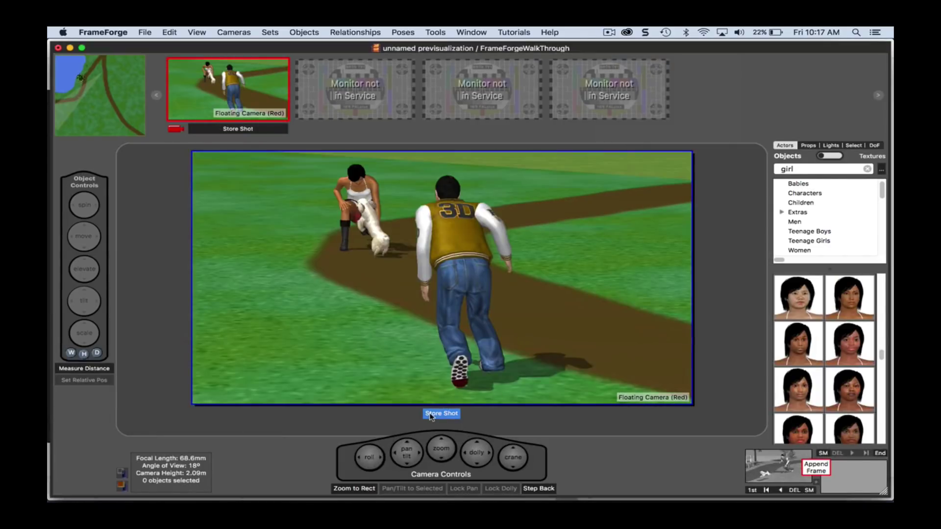
# Store the girl scene as a shot and turn the boy's expression toward a smile
pyautogui.click(430, 414)
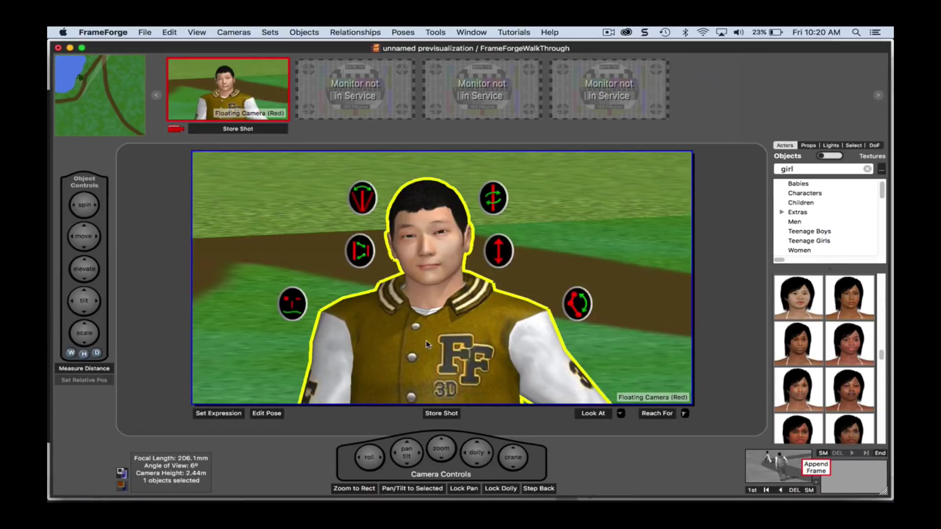
pyautogui.click(293, 309)
pyautogui.moveTo(293, 312); pyautogui.dragTo(301, 318)
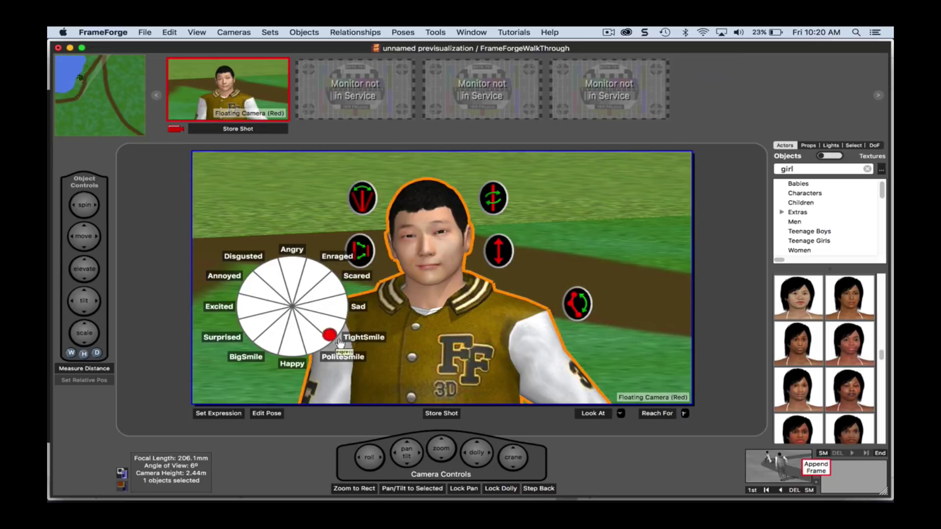
pyautogui.moveTo(340, 345)
pyautogui.mouseDown()
pyautogui.moveTo(198, 266)
pyautogui.moveTo(227, 375)
pyautogui.mouseUp()
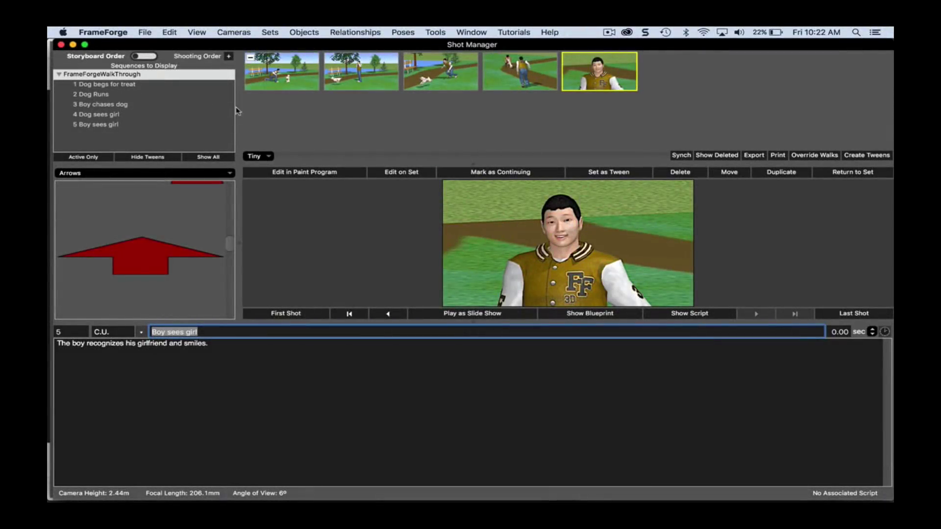
# Step through the shots from 'Dog begs for treat' and drag 'Dog sees girl' before 'Boy chases dog'
pyautogui.click(155, 86)
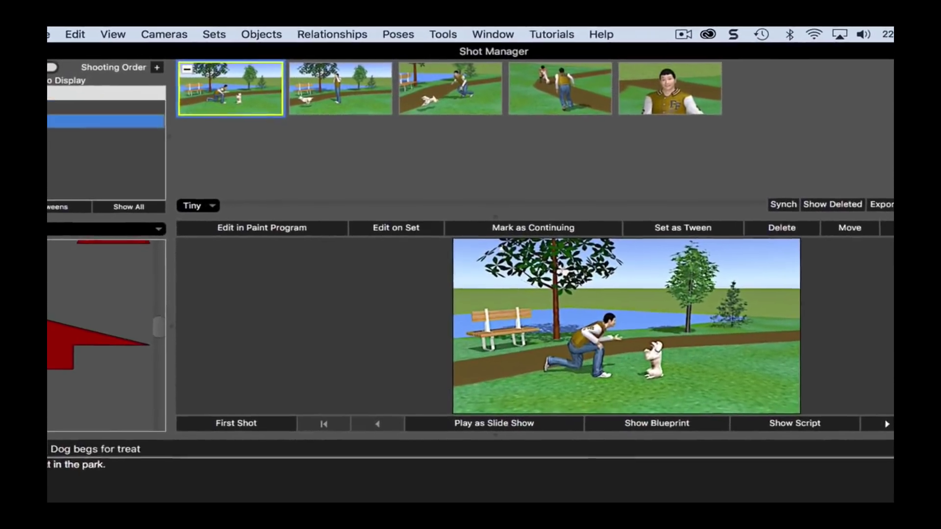
pyautogui.press('Right')
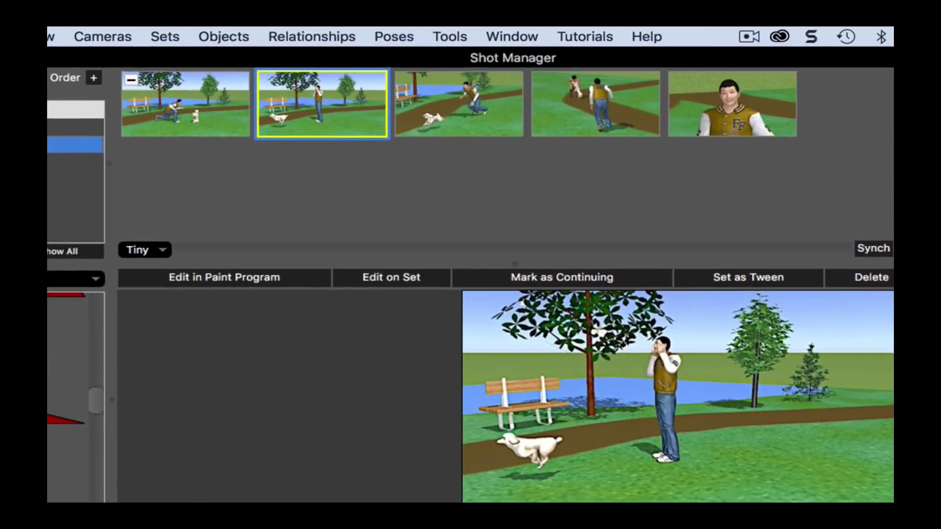
pyautogui.press('Right')
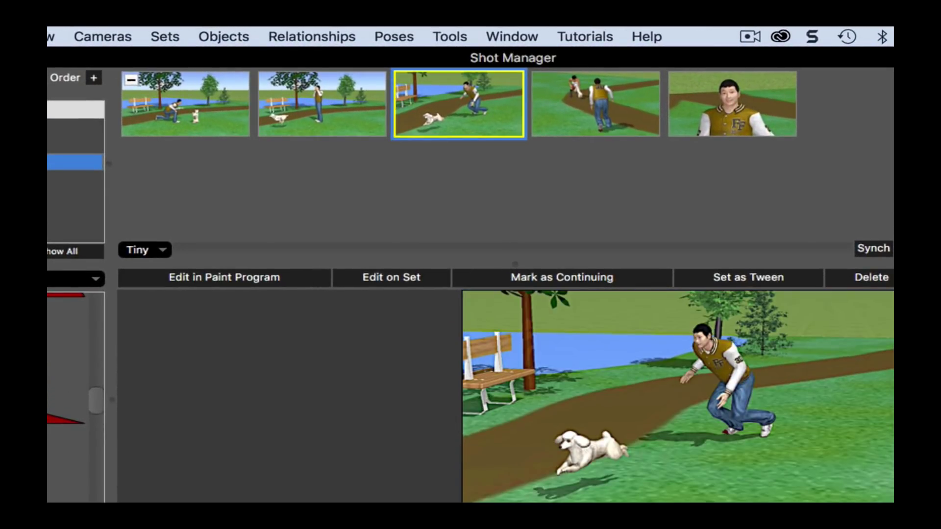
pyautogui.press('Right')
pyautogui.press('Right')
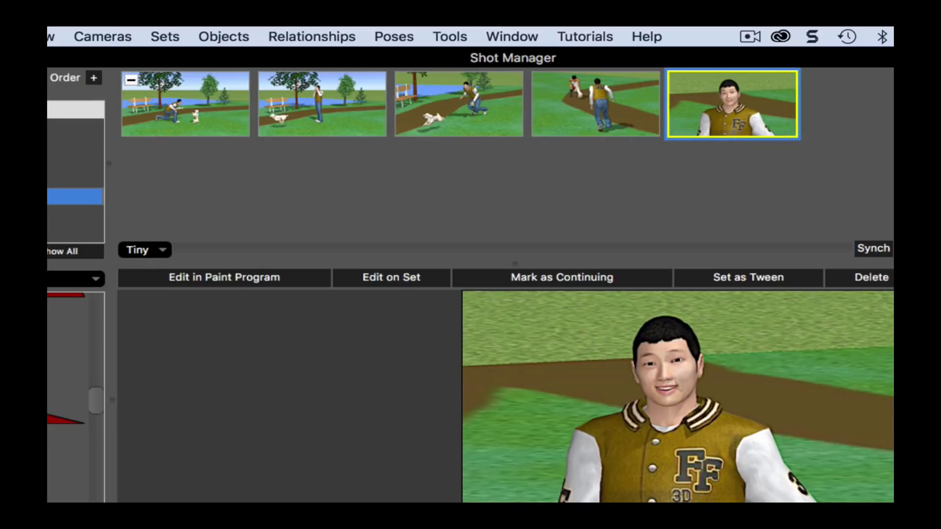
pyautogui.moveTo(570, 109); pyautogui.dragTo(382, 119)
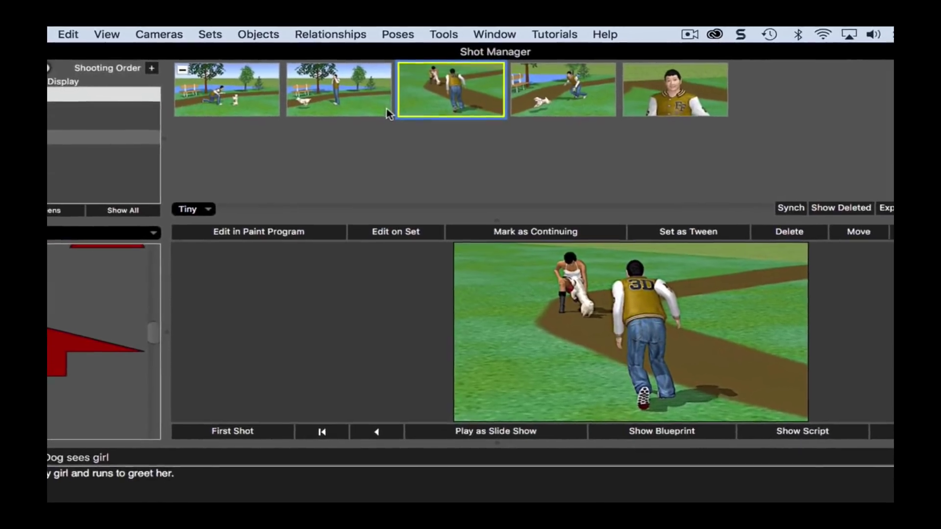